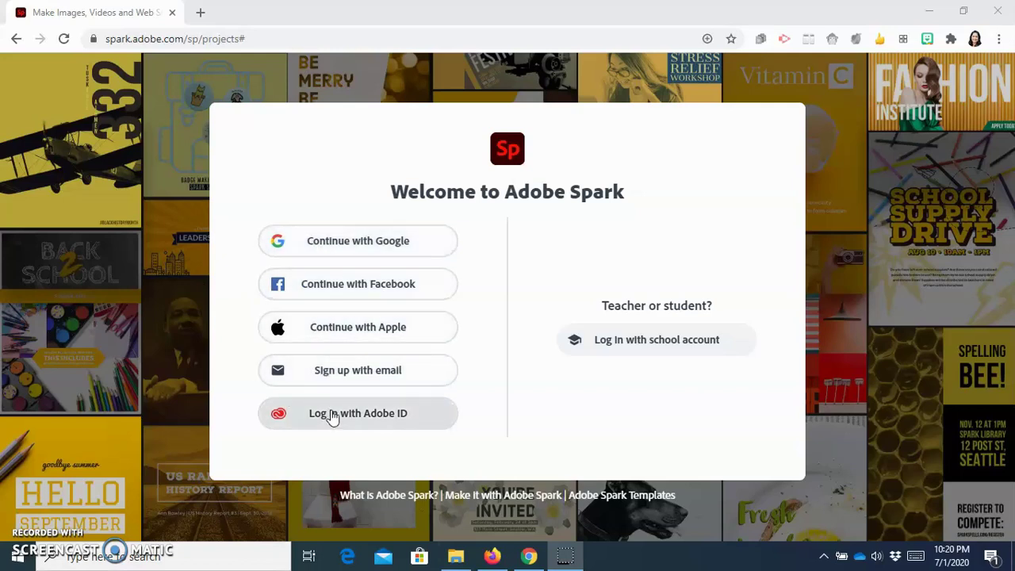
Step: Log in with the Adobe ID, submitting the account's e-mail address and password
left_click(386, 428)
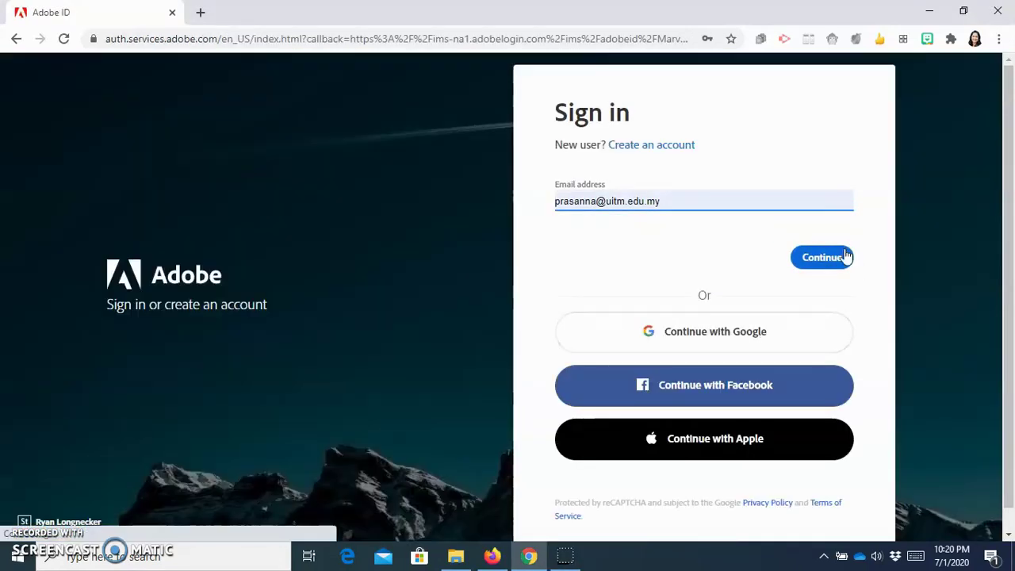
left_click(843, 256)
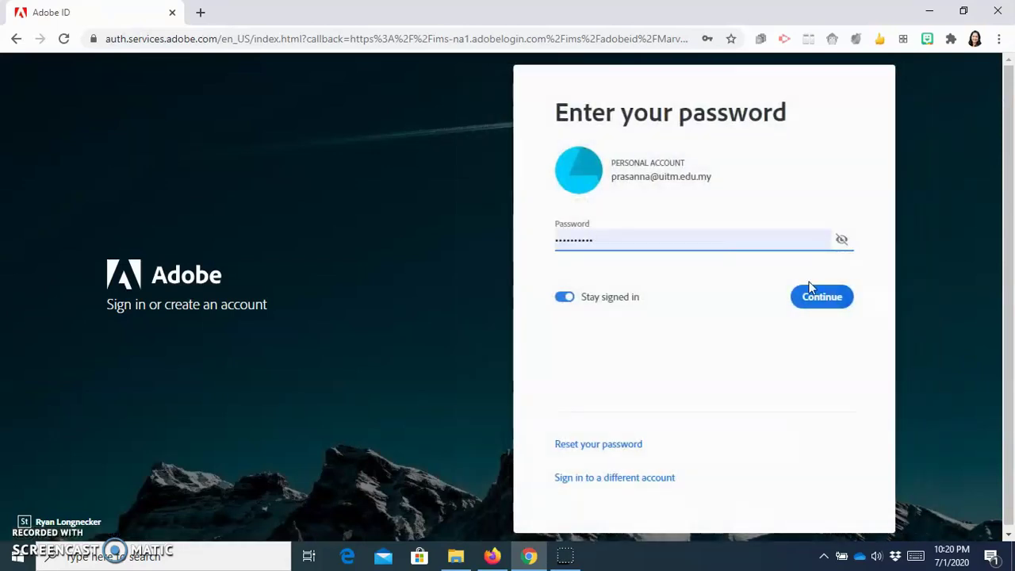
left_click(811, 290)
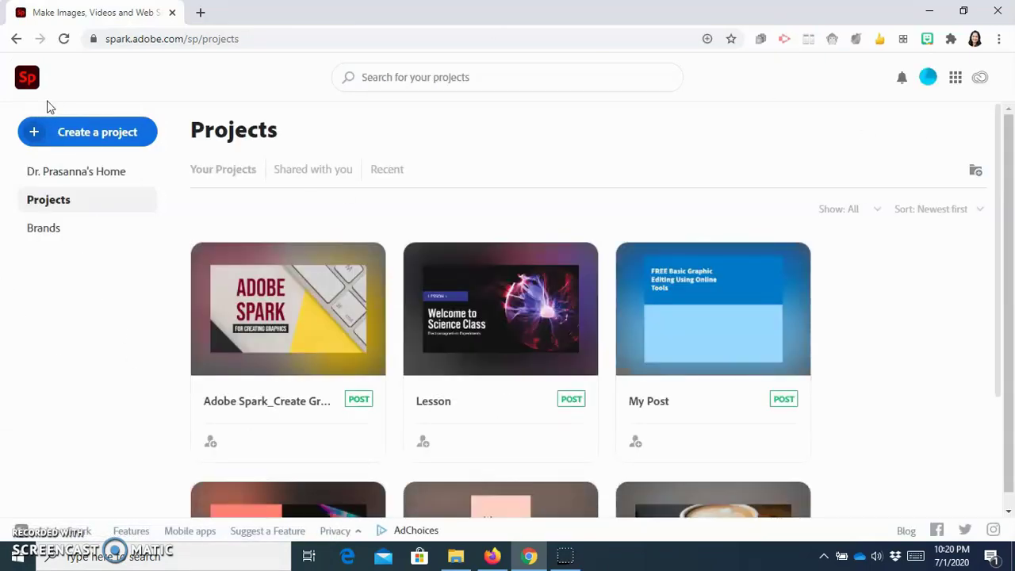
Step: Create a custom size graphic 1280 px wide and 720 px high
left_click(80, 139)
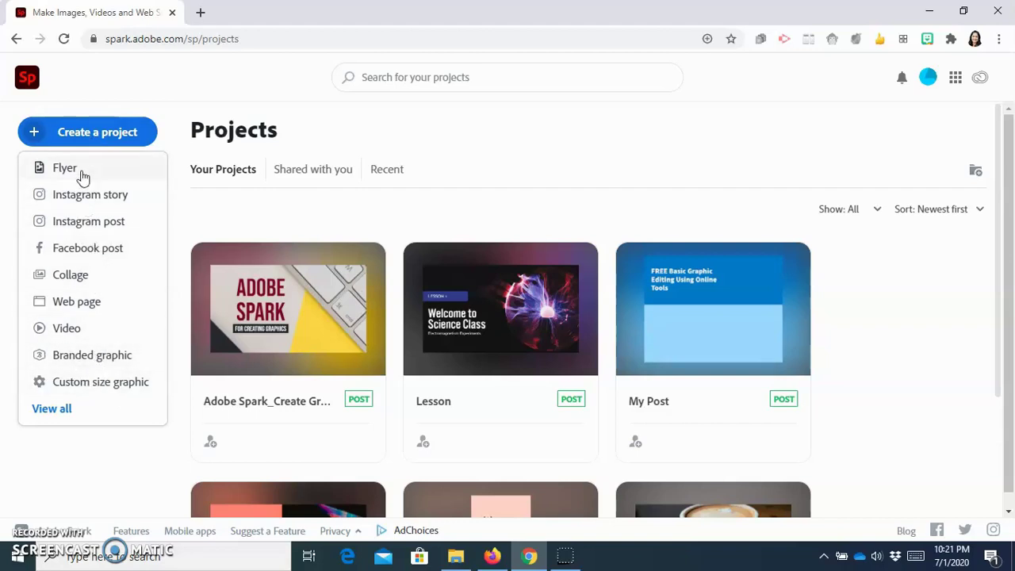
left_click(94, 390)
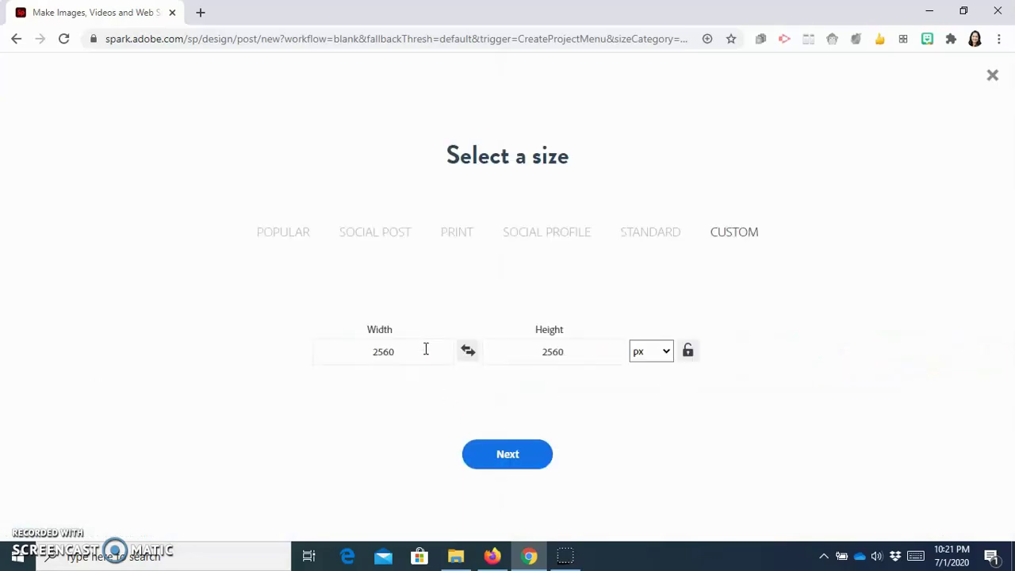
double_click(426, 349)
type("1280")
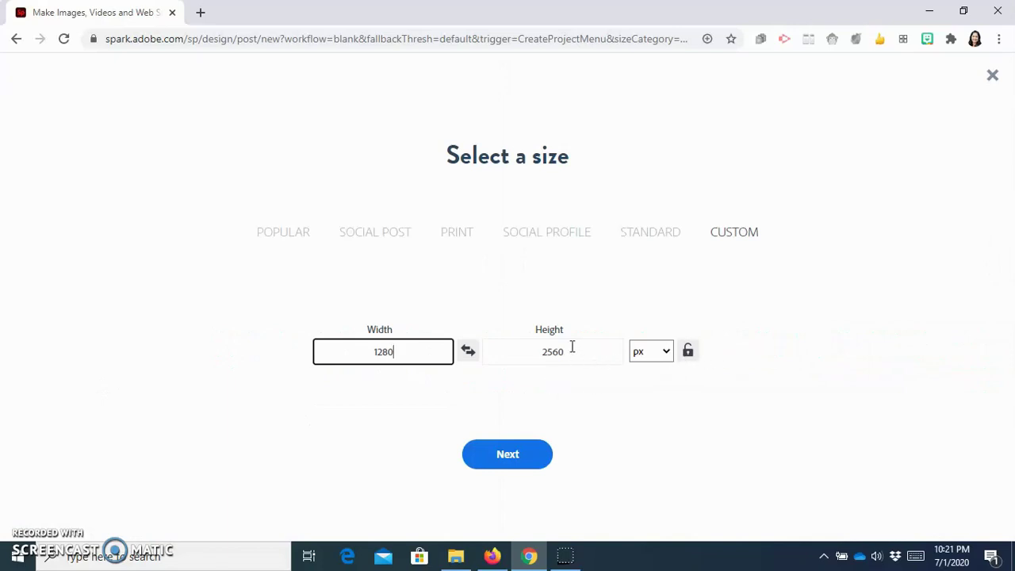
key("Tab")
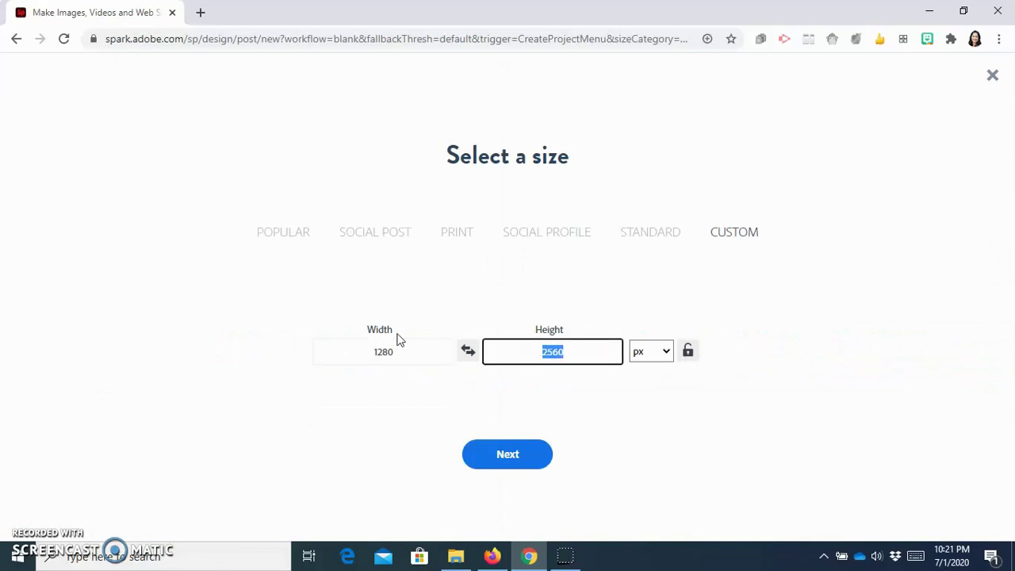
type("720")
left_click(658, 356)
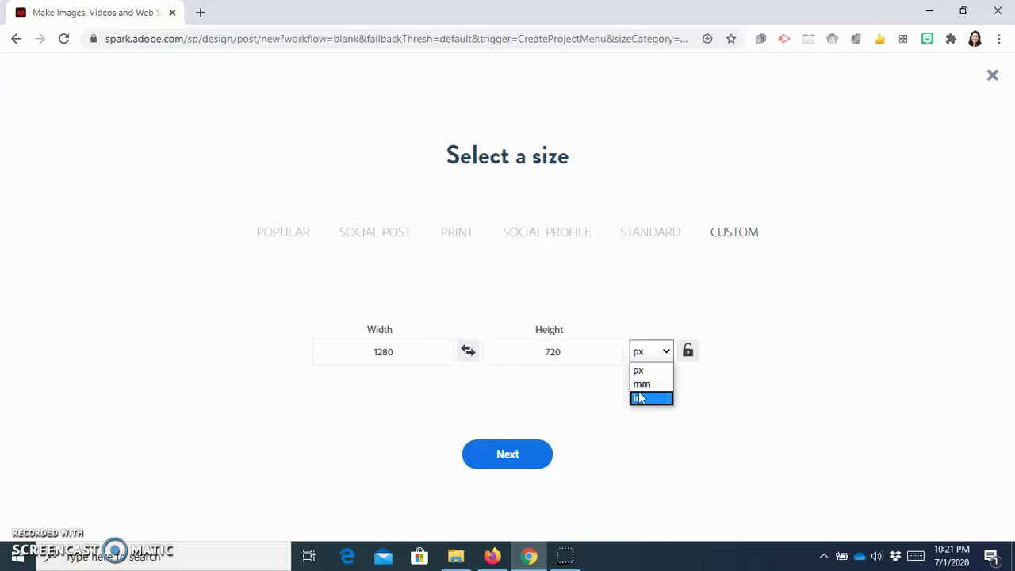
left_click(642, 375)
left_click(641, 352)
left_click(640, 351)
left_click(507, 454)
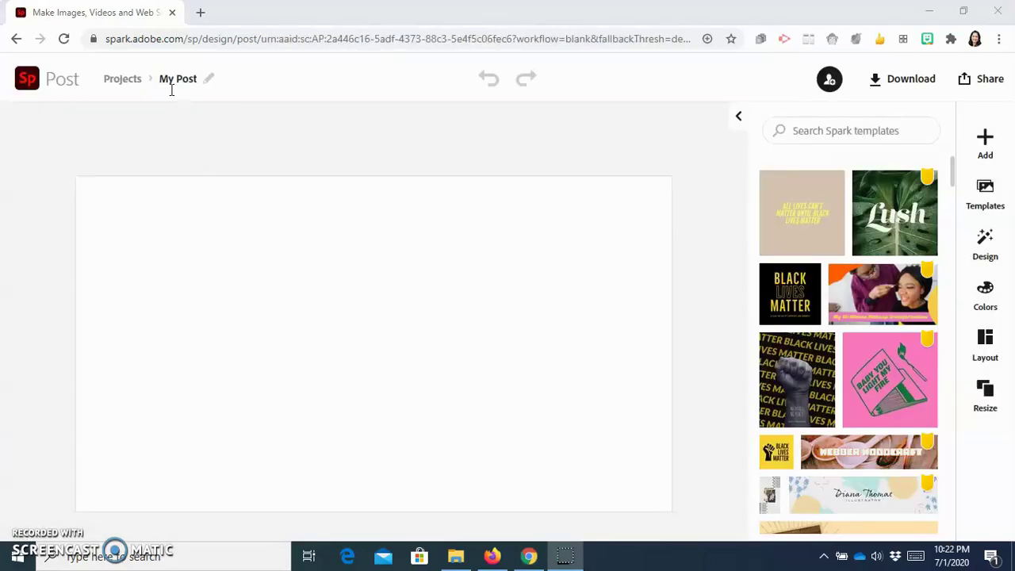
Step: Rename the new project as Sample Design
left_click(168, 80)
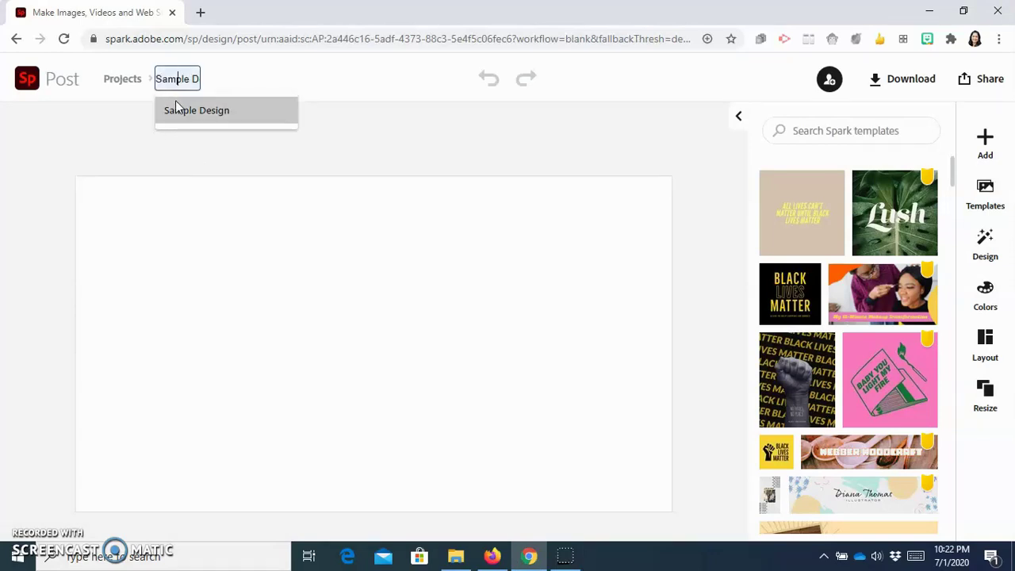
left_click(178, 107)
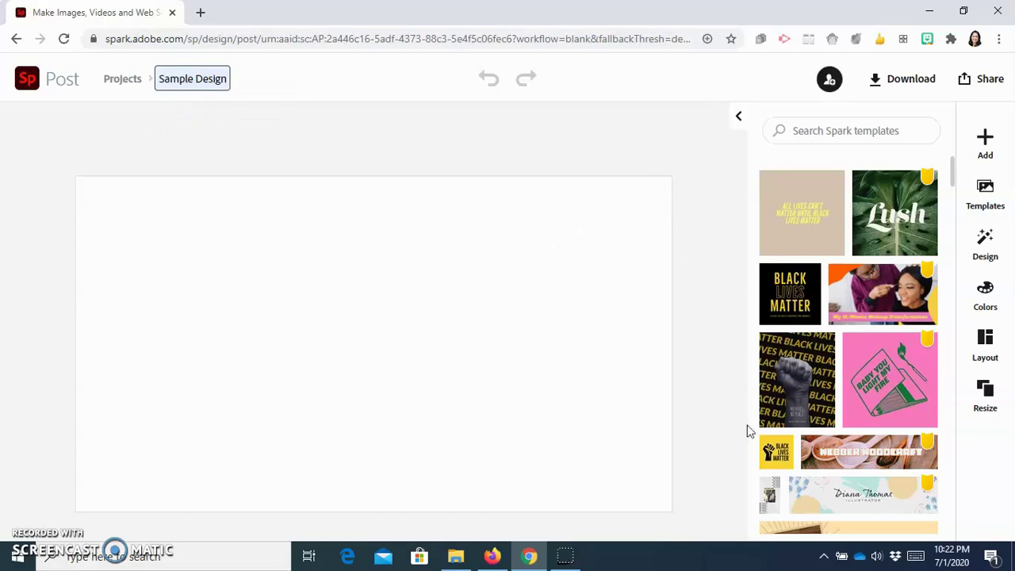
Step: Find the "Craft with me!" template among the Spark templates and create a project from it
scroll(810, 230, "down", 5)
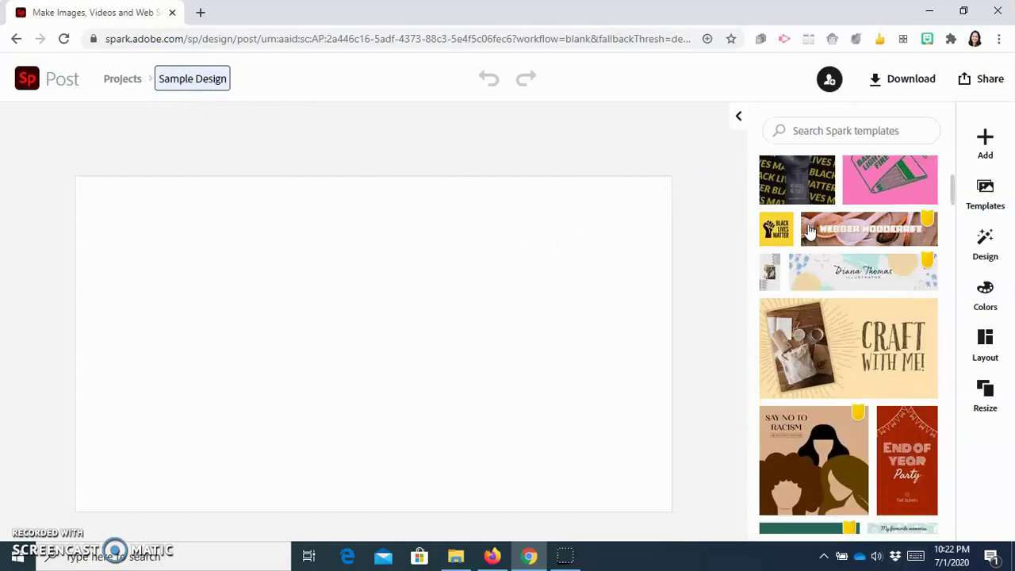
scroll(811, 233, "down", 10)
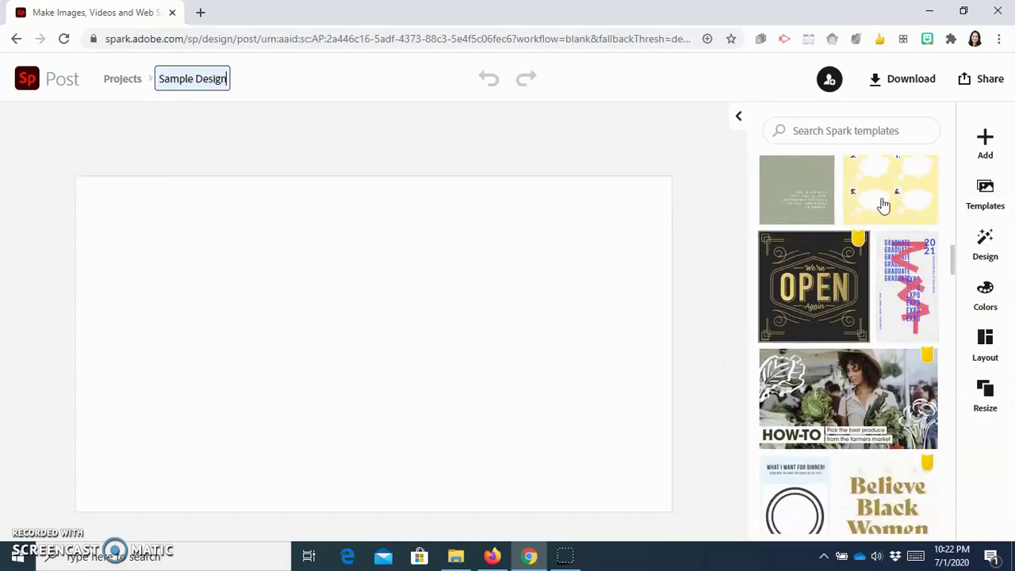
scroll(877, 289, "up", 10)
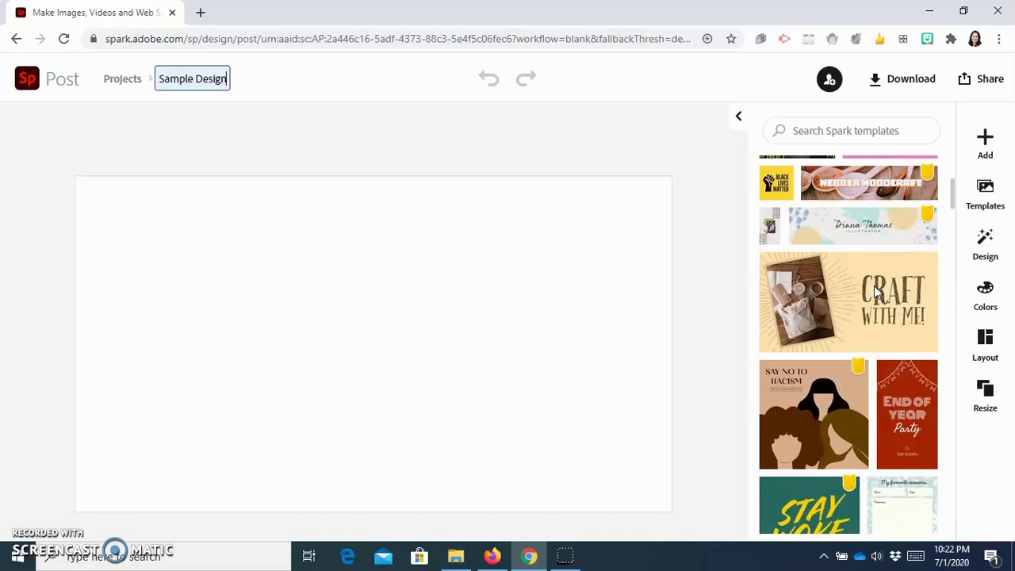
scroll(841, 286, "down", 4)
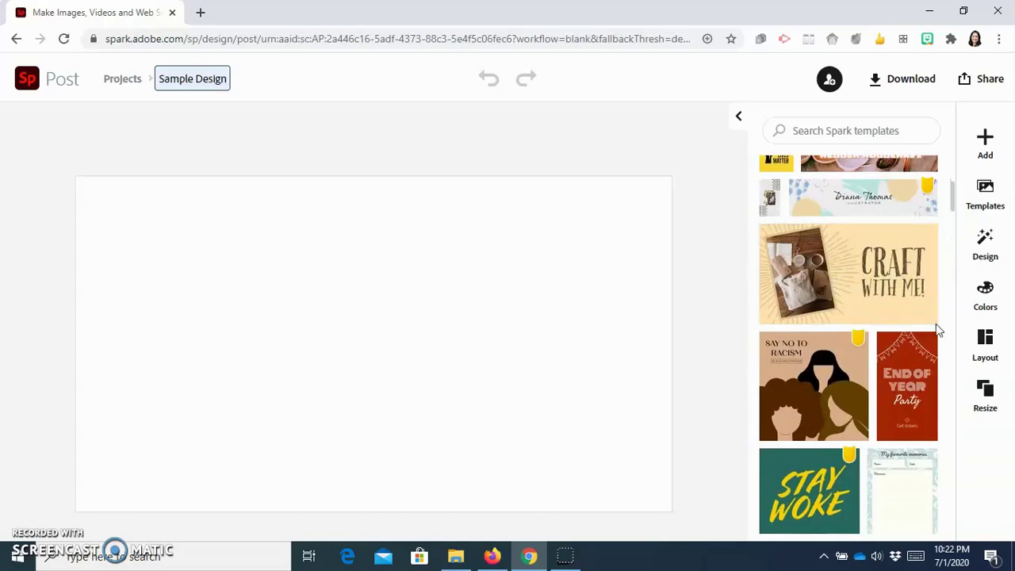
left_click(833, 295)
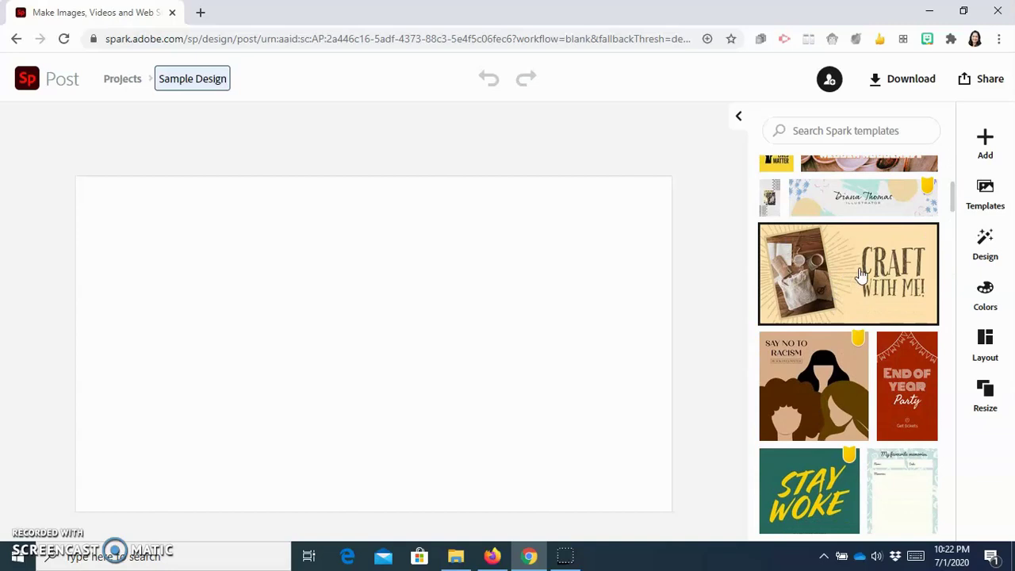
left_click(862, 274)
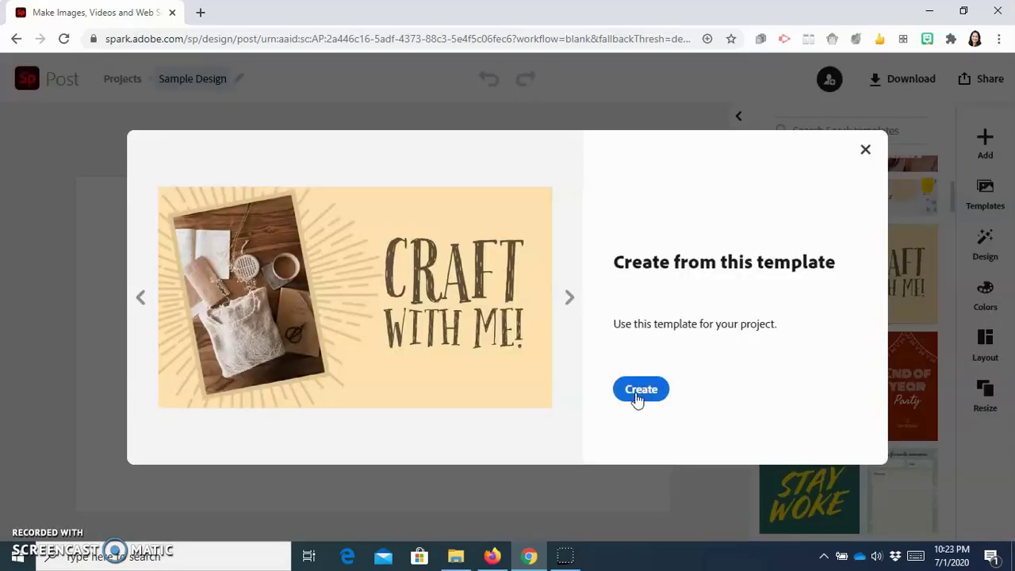
left_click(638, 394)
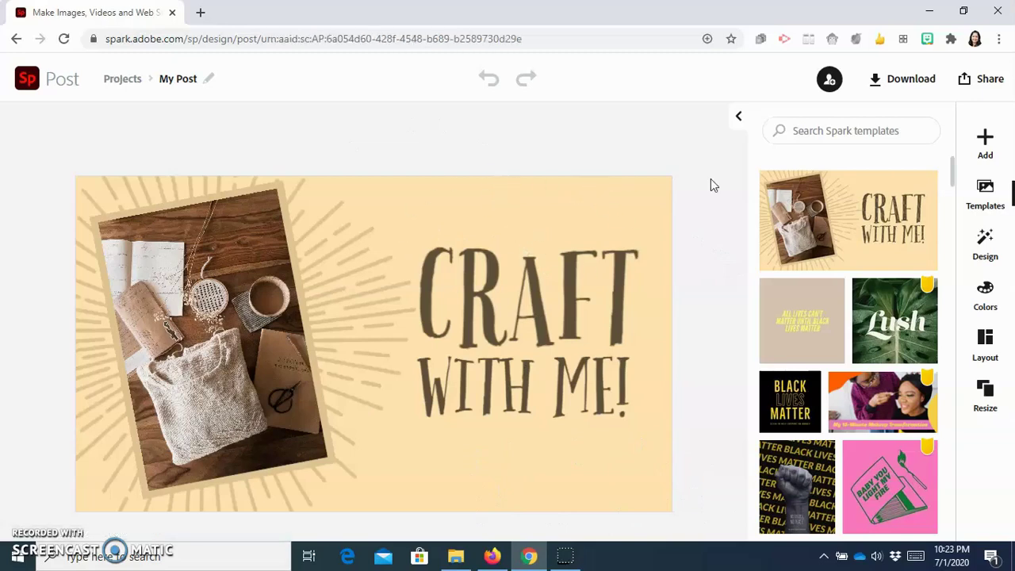
Step: Select the design's background and examine the photo options, including uploading from the computer and finding free photos
left_click(664, 177)
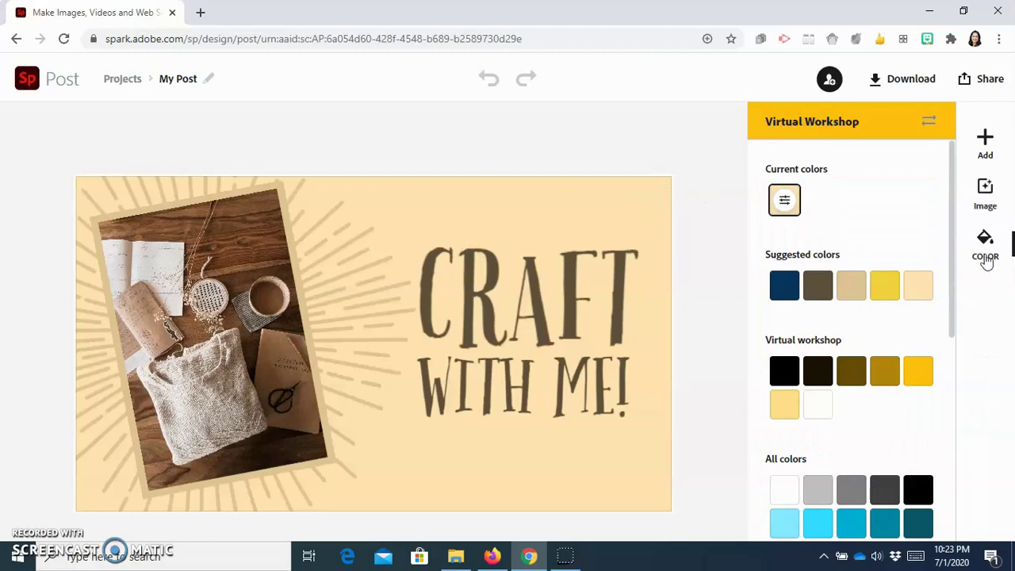
left_click(985, 203)
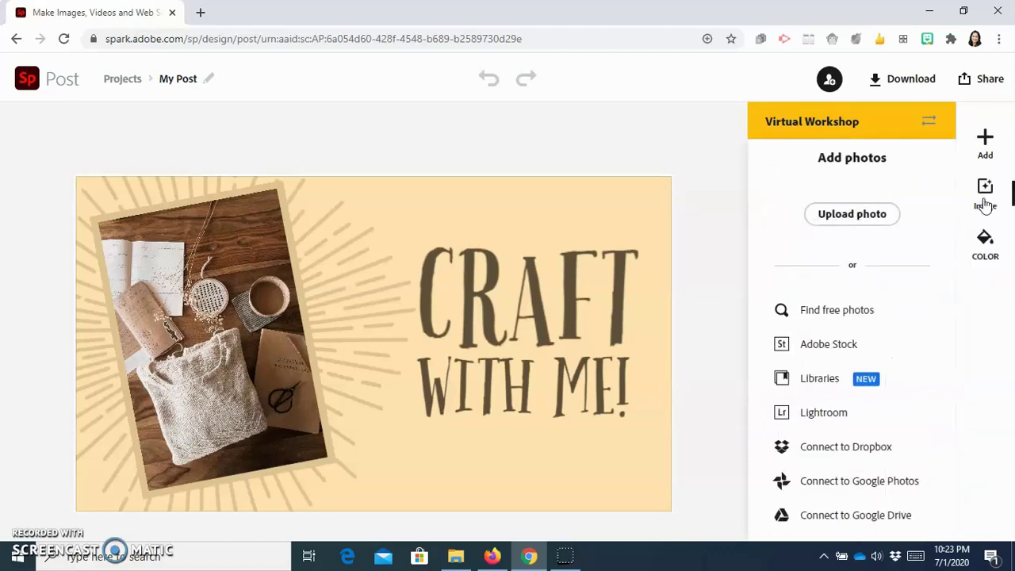
left_click(845, 216)
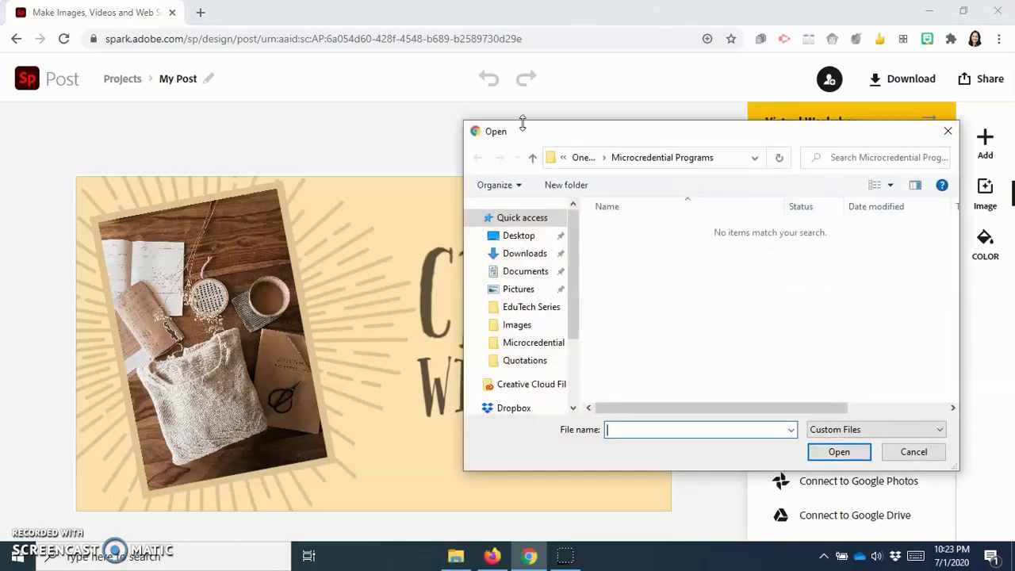
left_click(912, 452)
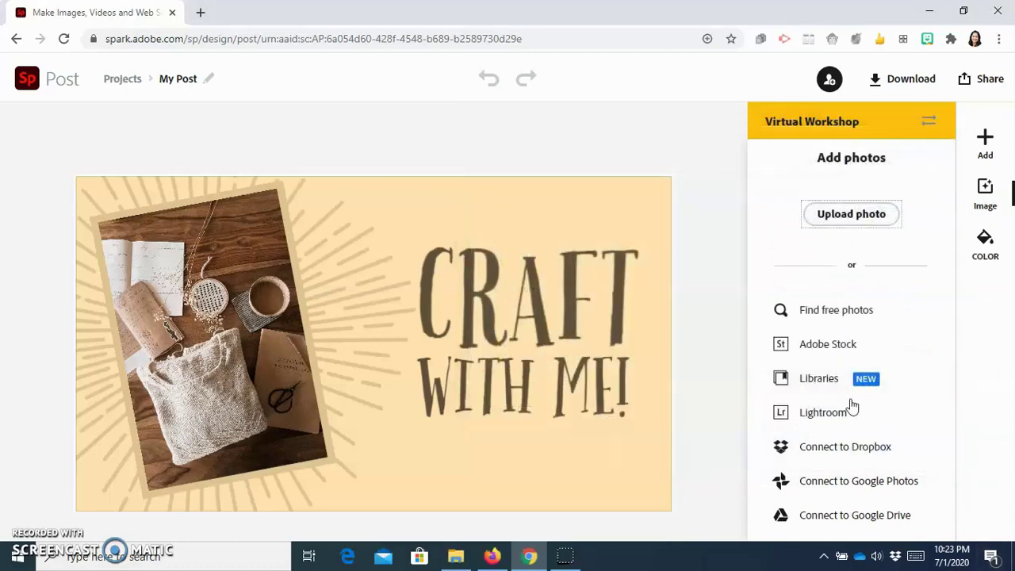
left_click(865, 310)
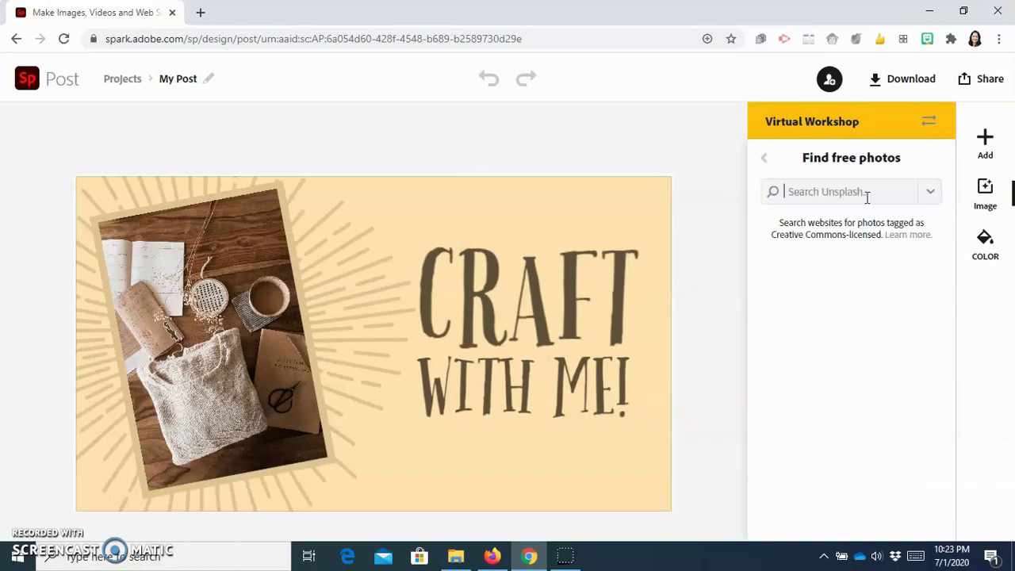
Step: Change the background colour to the tan swatch from the suggested colors
left_click(989, 248)
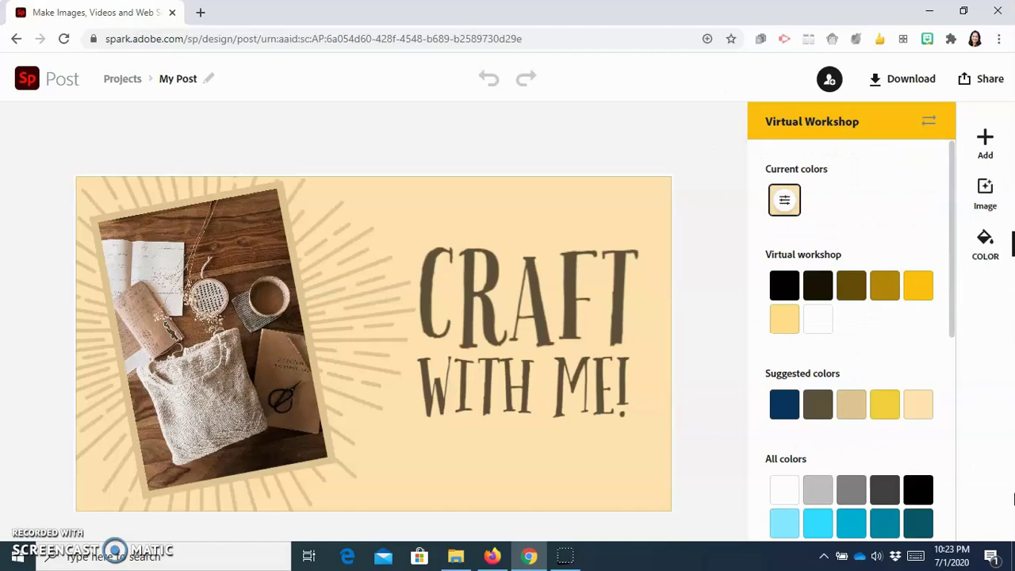
scroll(833, 450, "down", 1)
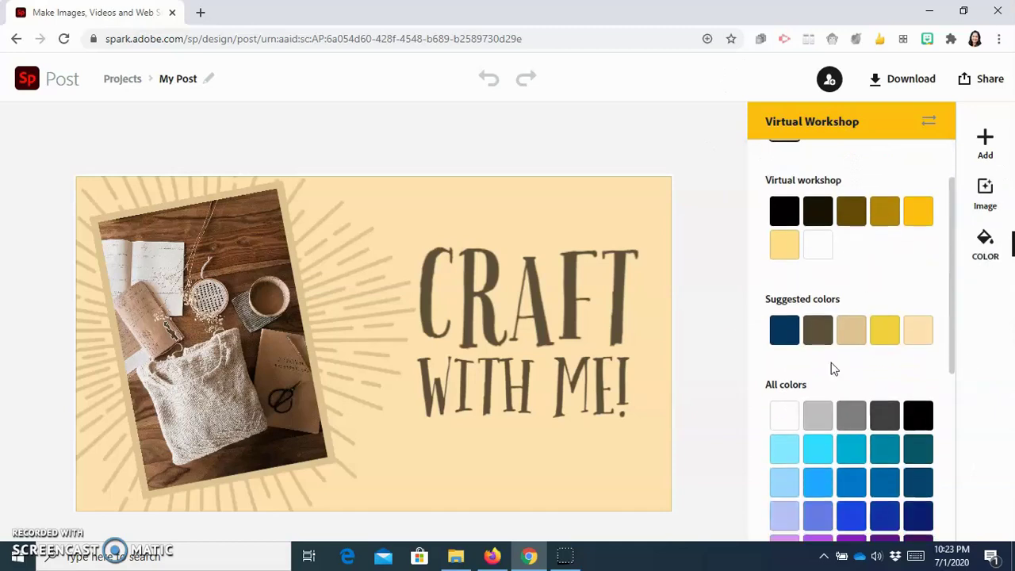
left_click(822, 333)
left_click(857, 329)
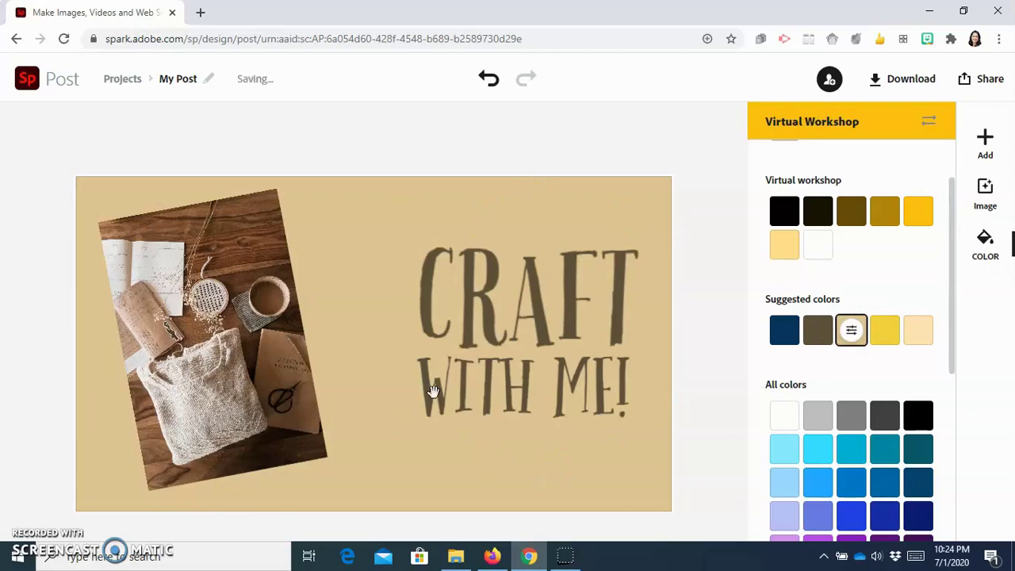
Step: Try Seaweed Script, Permanent Marker, Myriad Hebrew Bold, Old Standard TT Italic and PT Mono fonts on the "Craft with me!" text
left_click(483, 284)
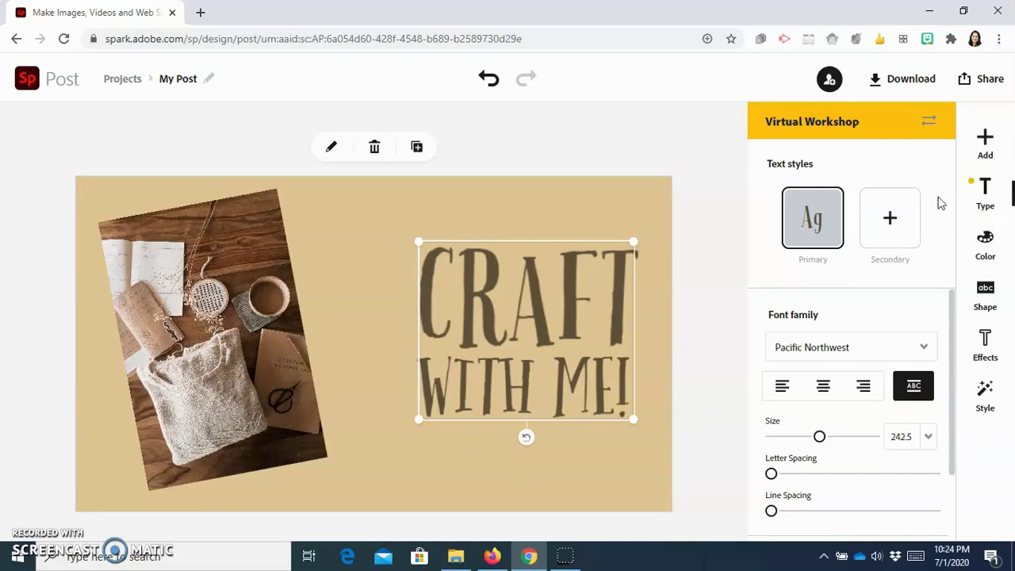
left_click(921, 350)
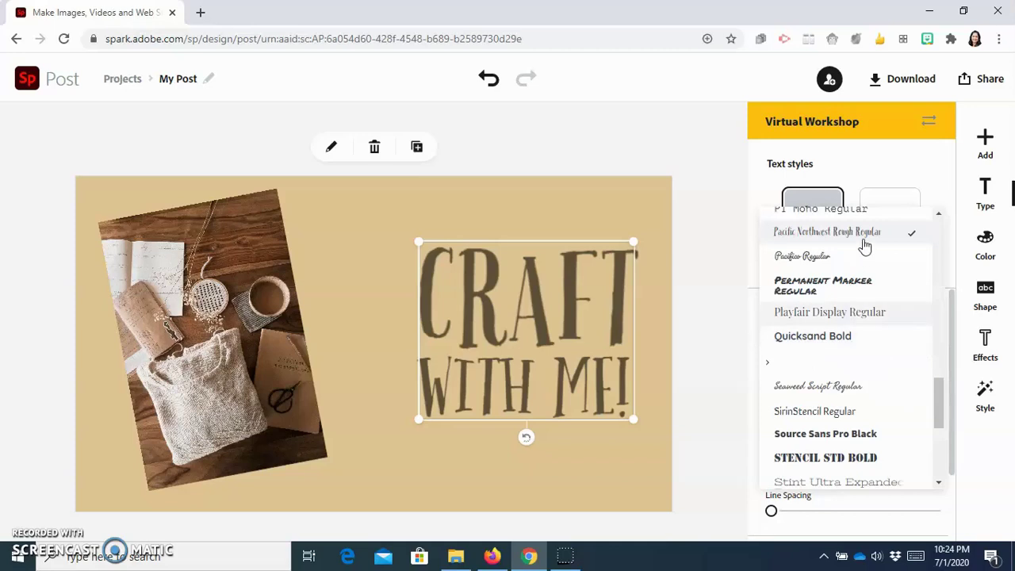
left_click_drag(918, 505, 933, 510)
left_click(894, 386)
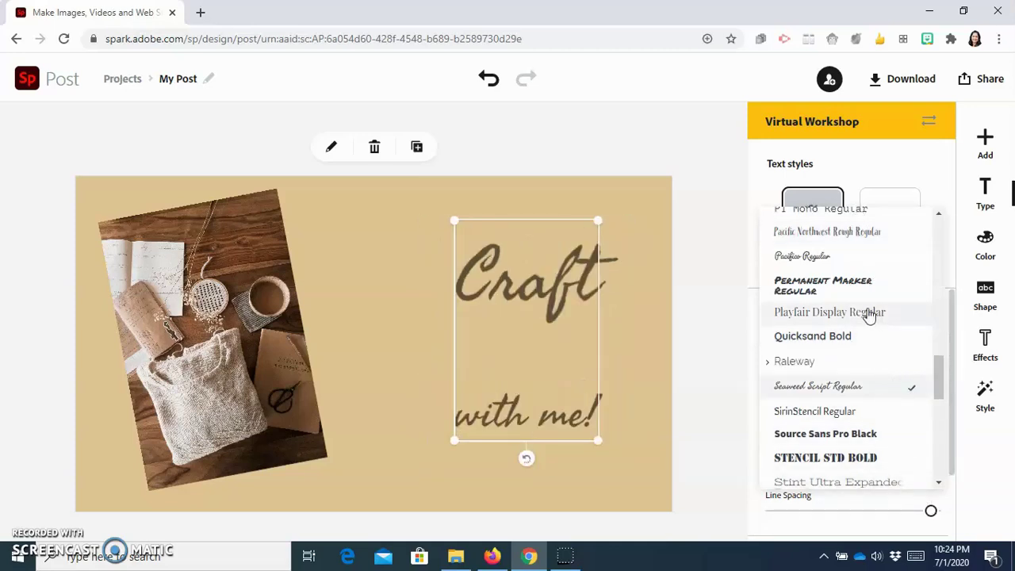
left_click(862, 287)
scroll(860, 292, "up", 3)
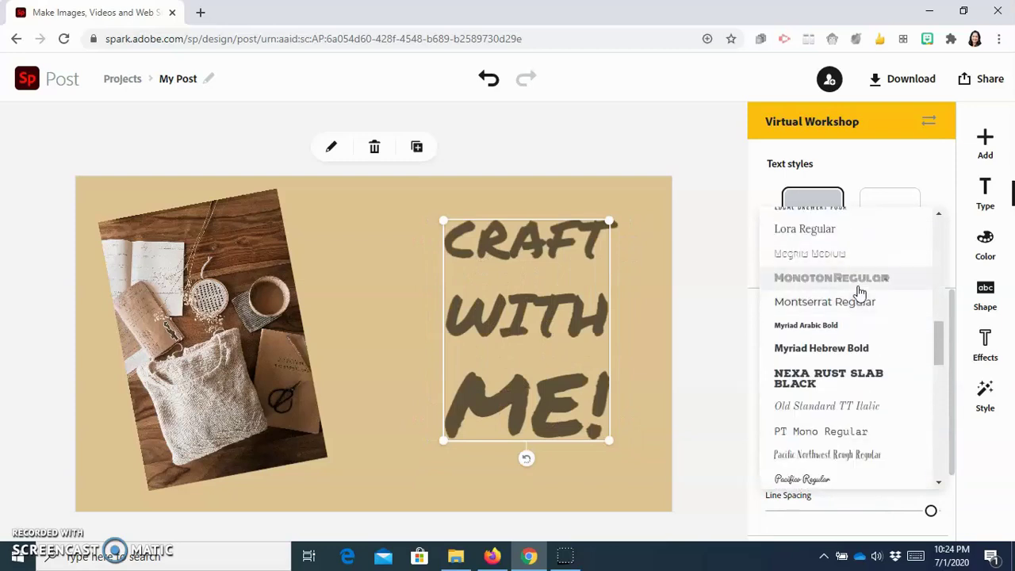
left_click(839, 357)
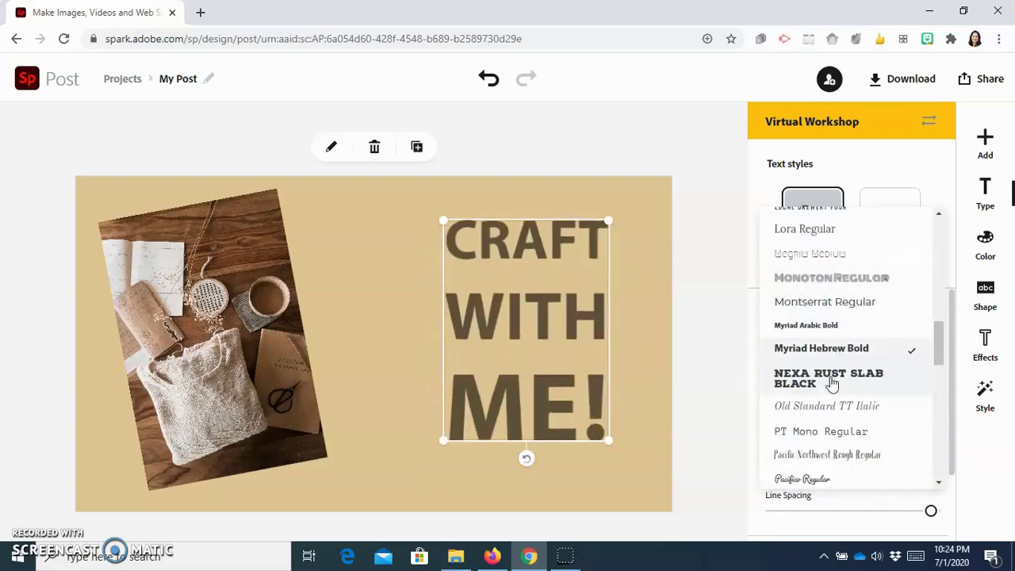
left_click(829, 411)
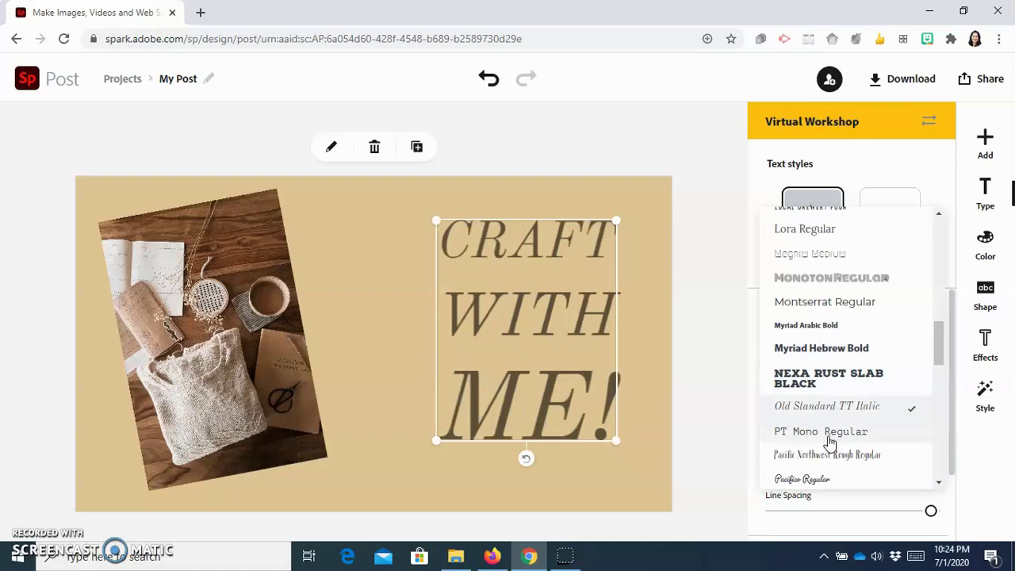
left_click(829, 434)
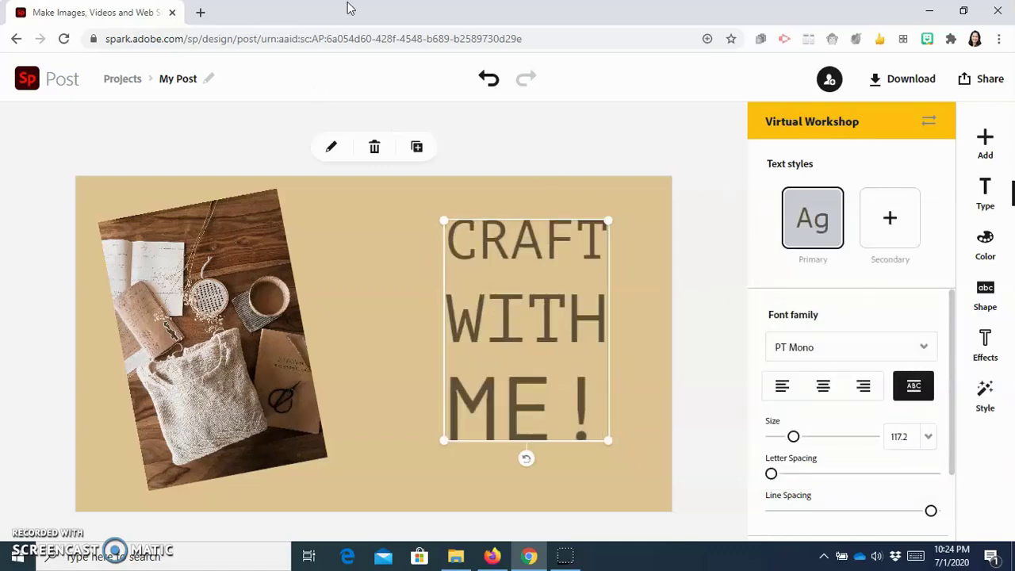
Step: Undo all the font changes made to the "Craft with me!" text
left_click(489, 80)
left_click(490, 79)
left_click(490, 79)
left_click(490, 80)
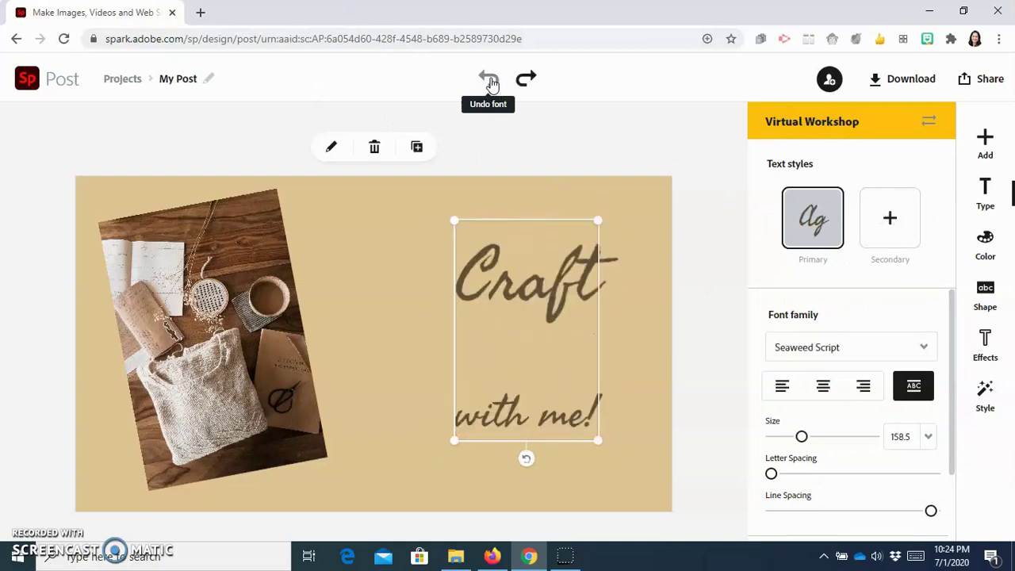
left_click(490, 80)
left_click(490, 80)
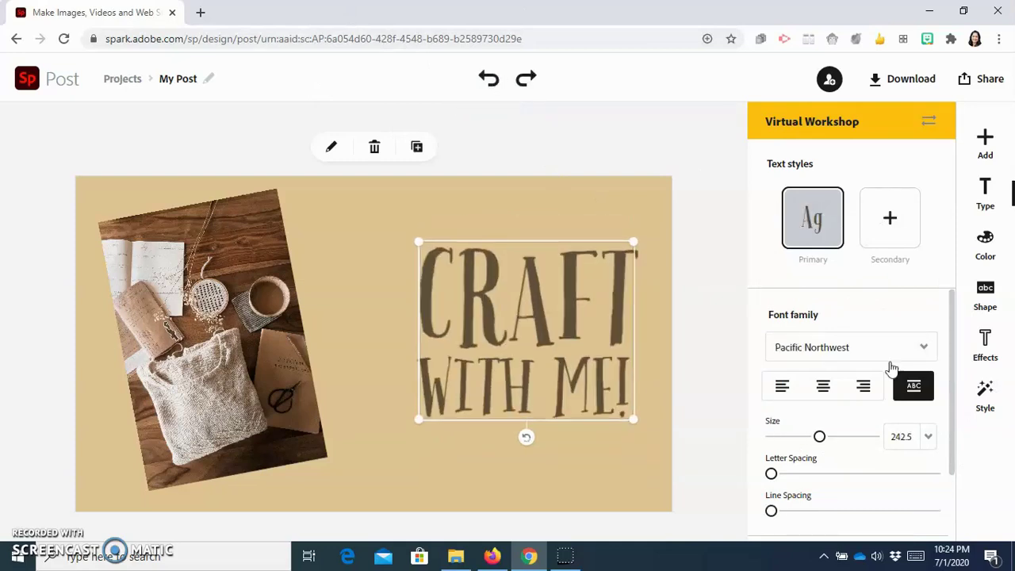
Step: Examine the "Craft with me!" text's type settings, including alignment, size, letter and line spacing, opacity and order
scroll(874, 381, "down", 1)
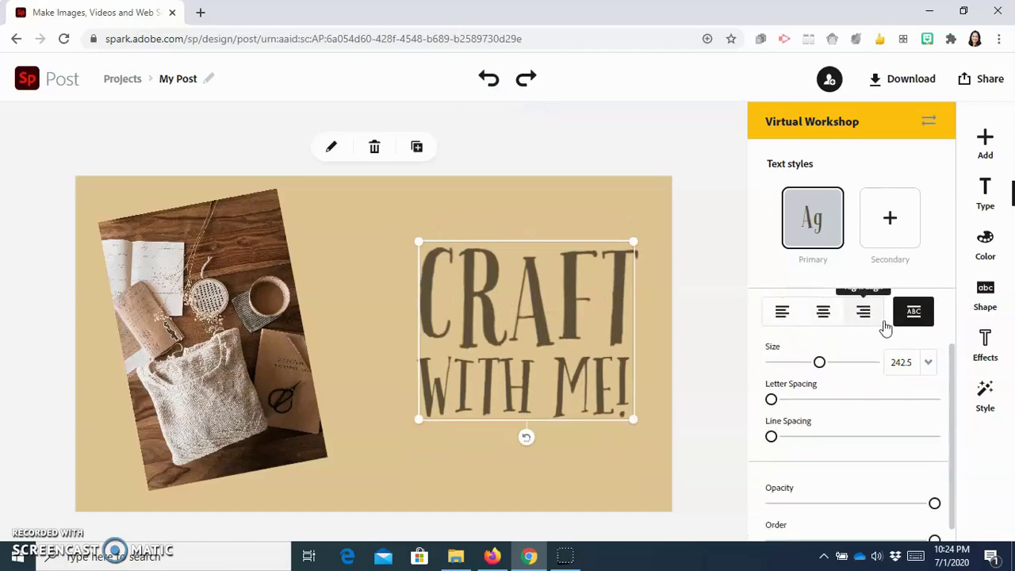
scroll(884, 325, "up", 1)
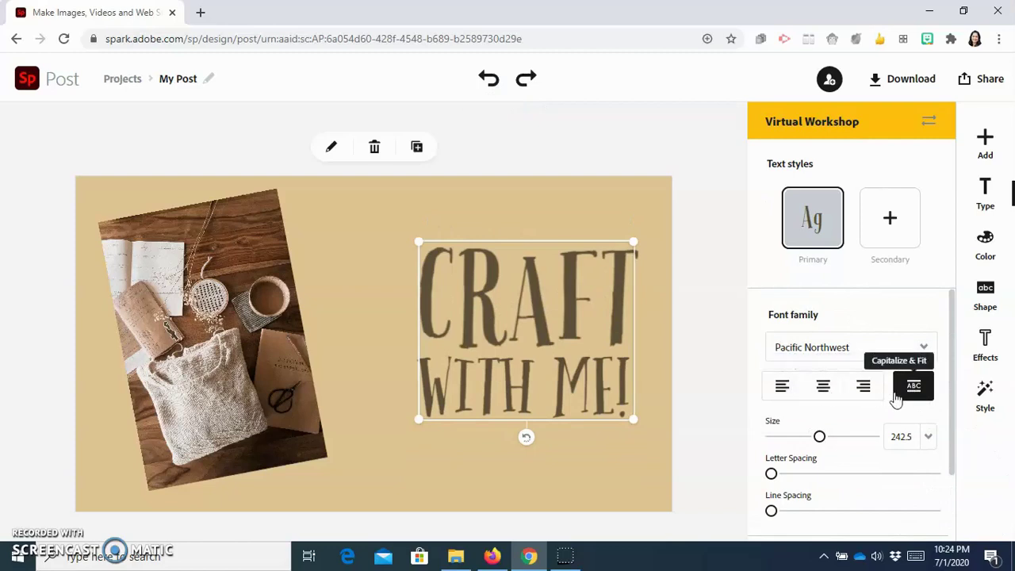
scroll(803, 460, "down", 1)
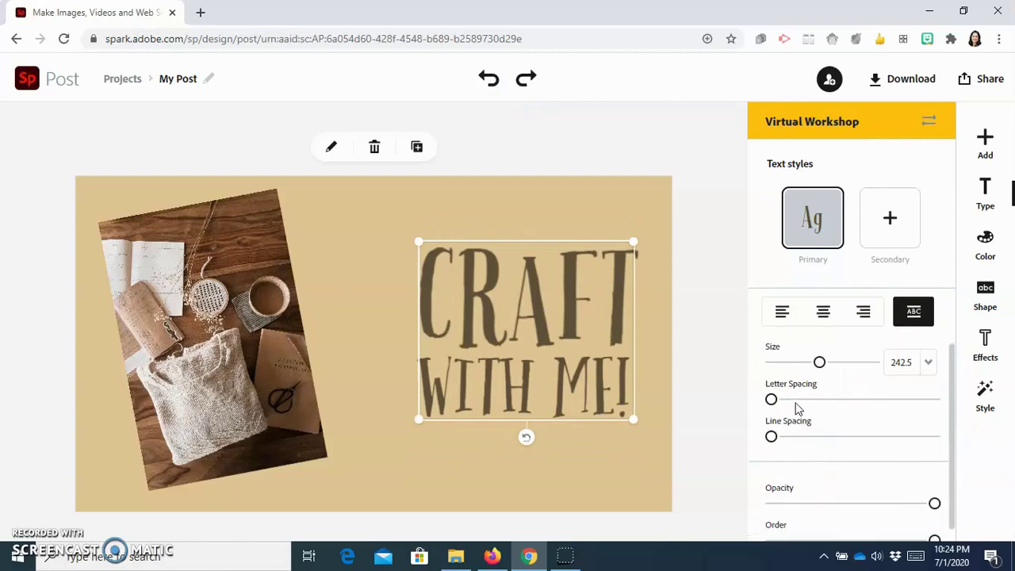
scroll(799, 403, "down", 1)
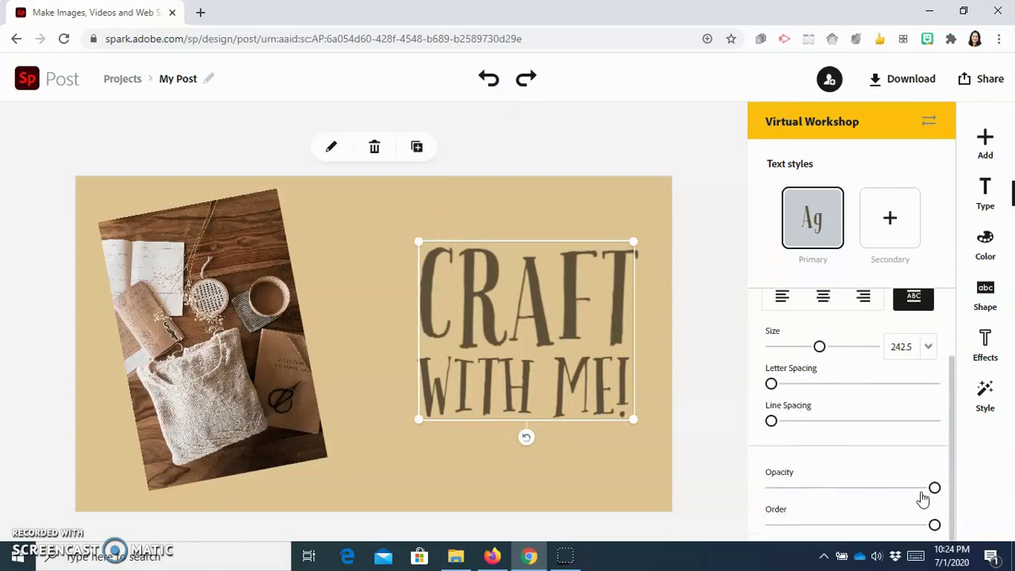
scroll(928, 488, "up", 2)
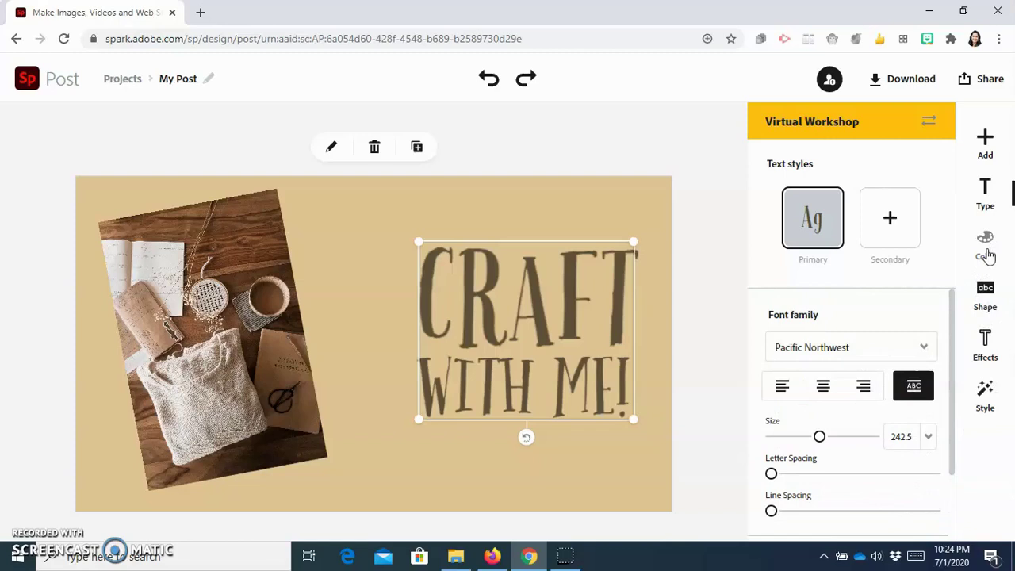
Step: Recolour the "Craft with me!" text with the very dark brown Virtual workshop swatch and add a filled circle shape with ring outline behind it
left_click(986, 246)
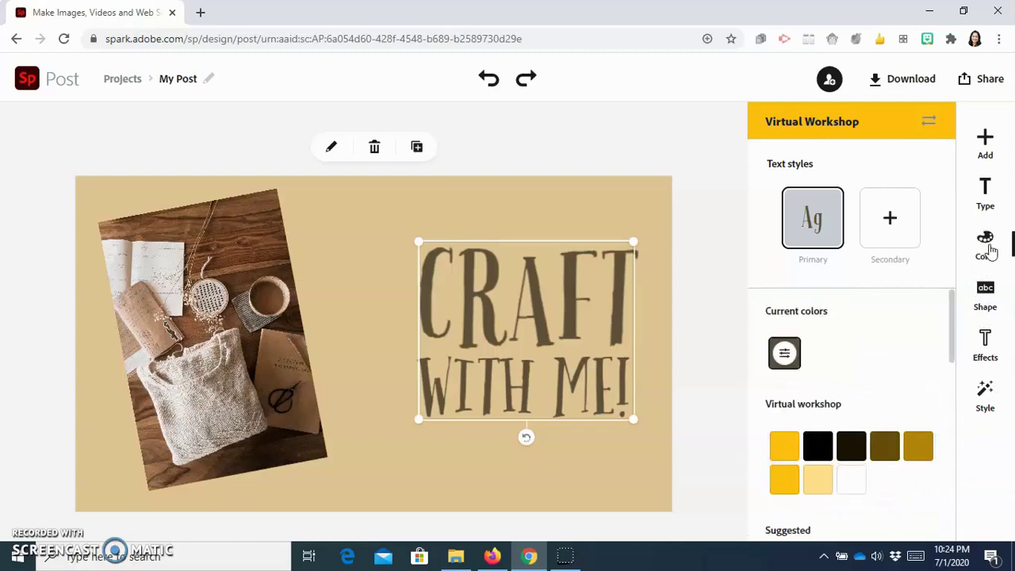
left_click(821, 448)
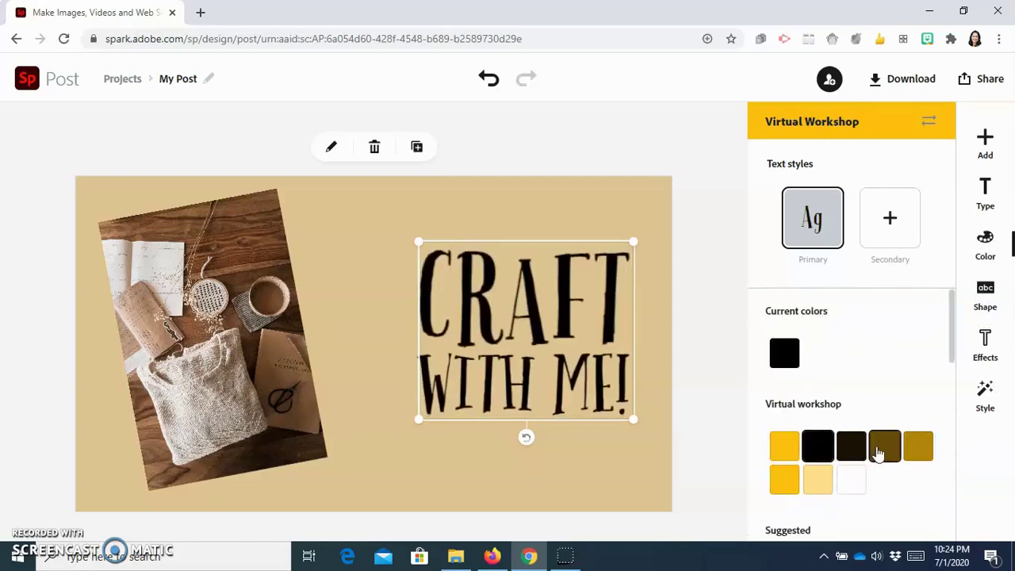
left_click(852, 448)
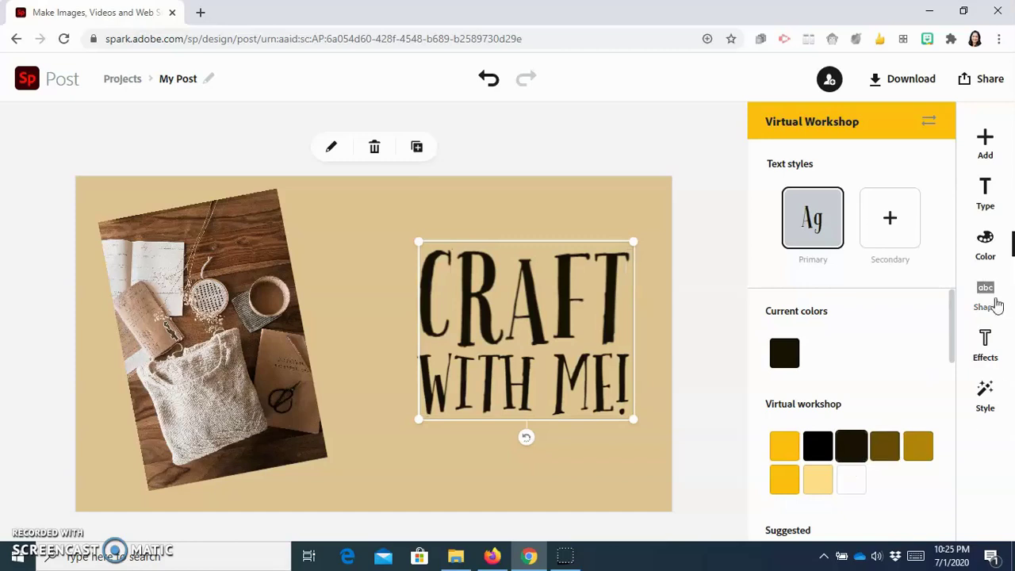
left_click(983, 298)
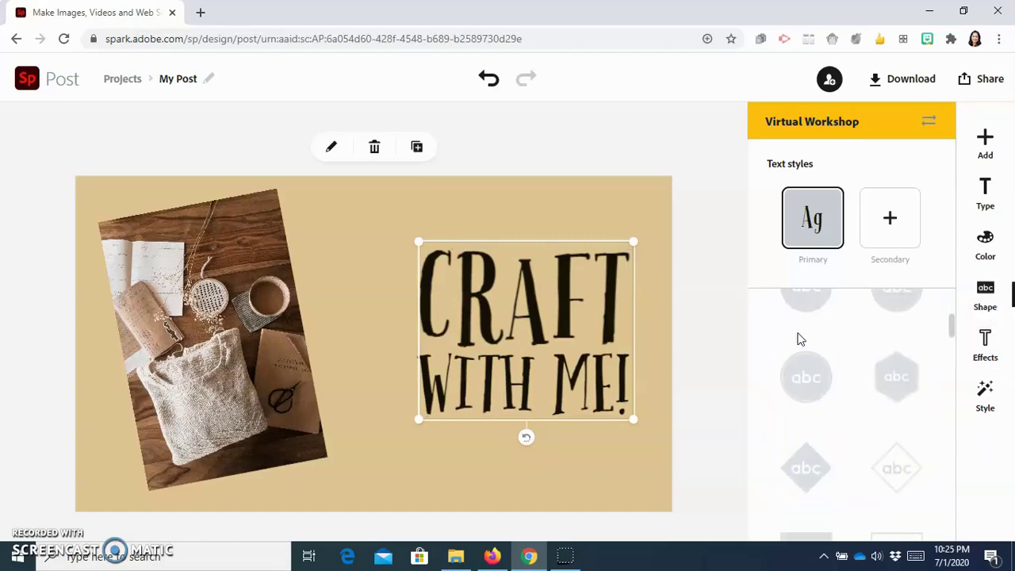
left_click(816, 386)
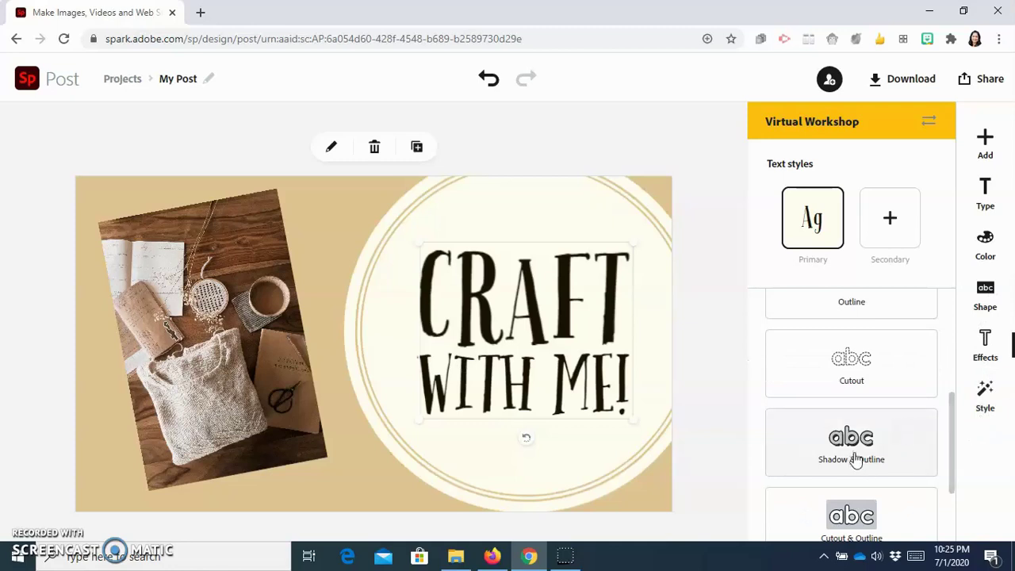
Step: Look through the text effects and apply Shadow & Outline to the "Craft with me!" text
scroll(856, 444, "up", 3)
scroll(877, 373, "down", 2)
scroll(875, 395, "down", 2)
scroll(866, 411, "up", 3)
scroll(867, 420, "down", 4)
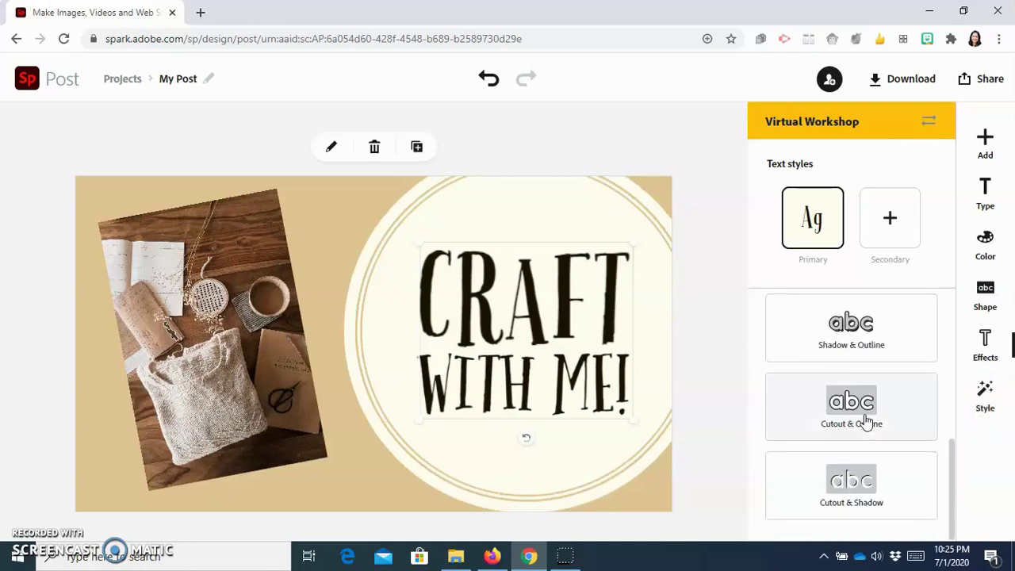
scroll(882, 460, "up", 2)
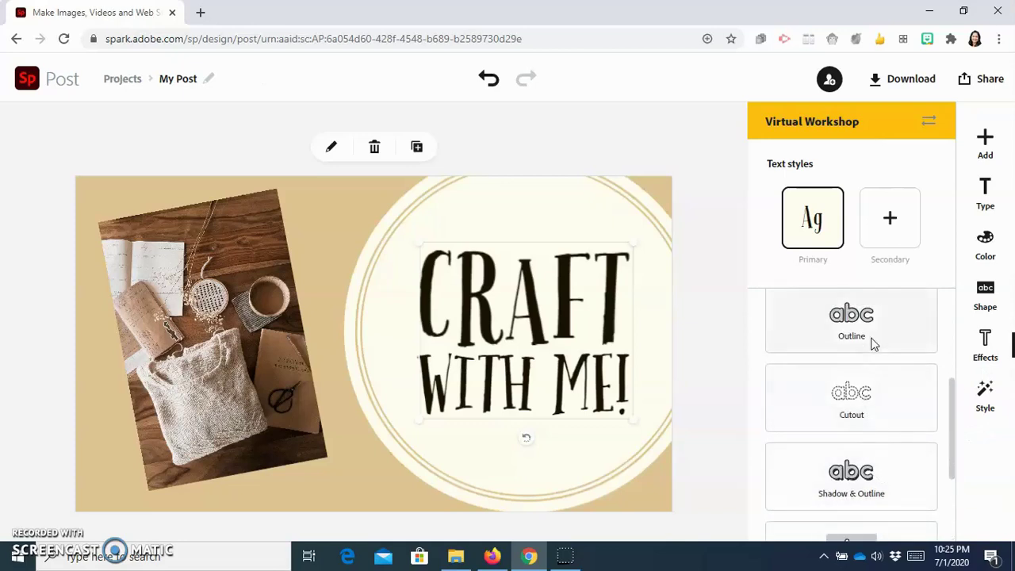
left_click(869, 491)
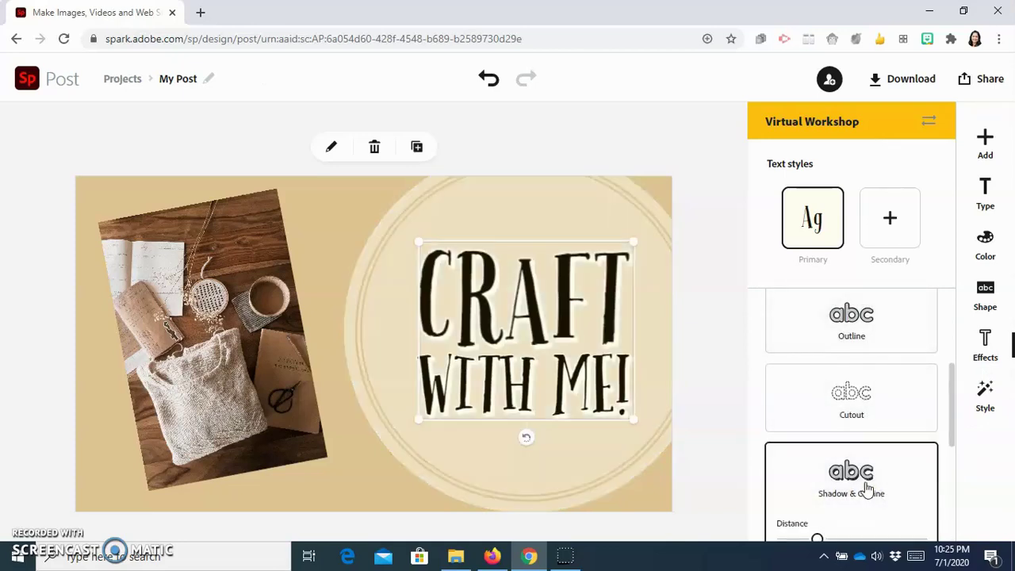
Step: Open the style suggestions for the "Craft with me!" text
left_click(987, 401)
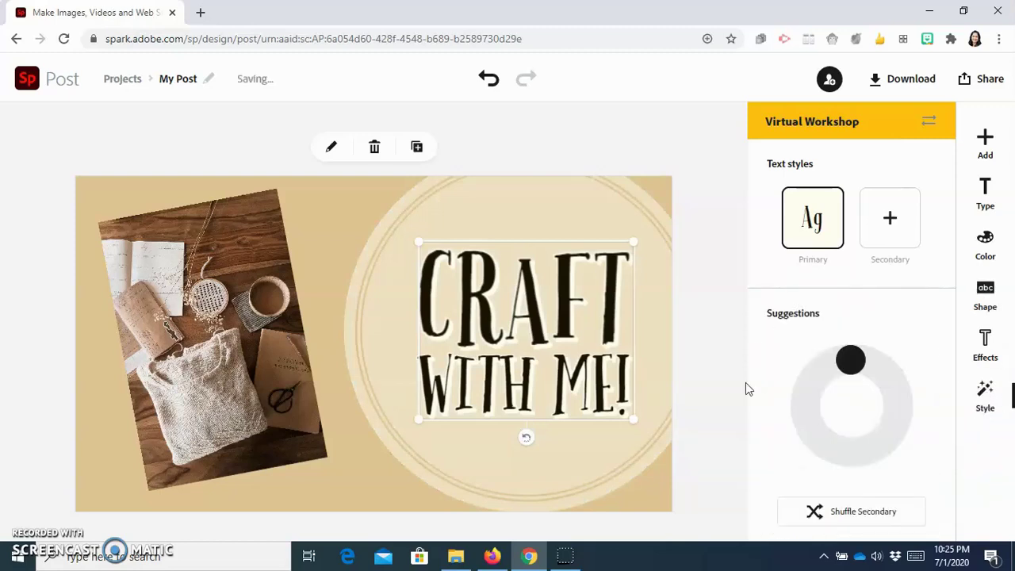